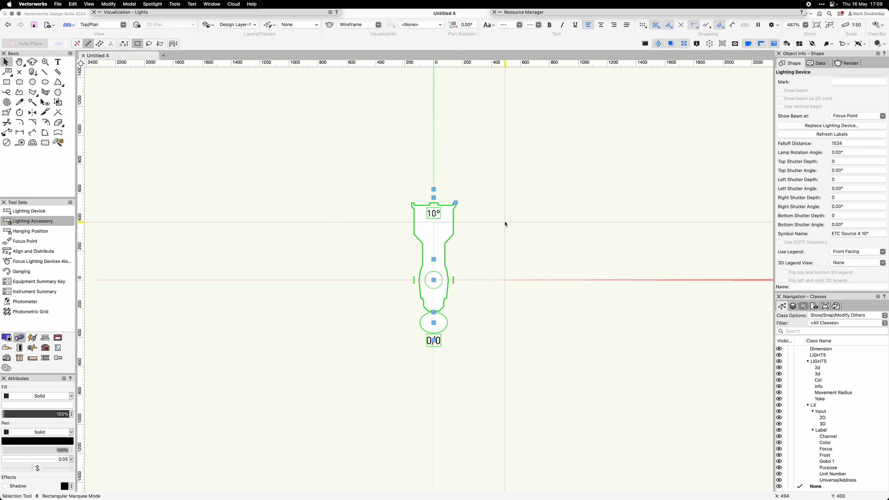
- Select the ETC Source 4 10° lighting device and inspect which label legend it uses
click(402, 375)
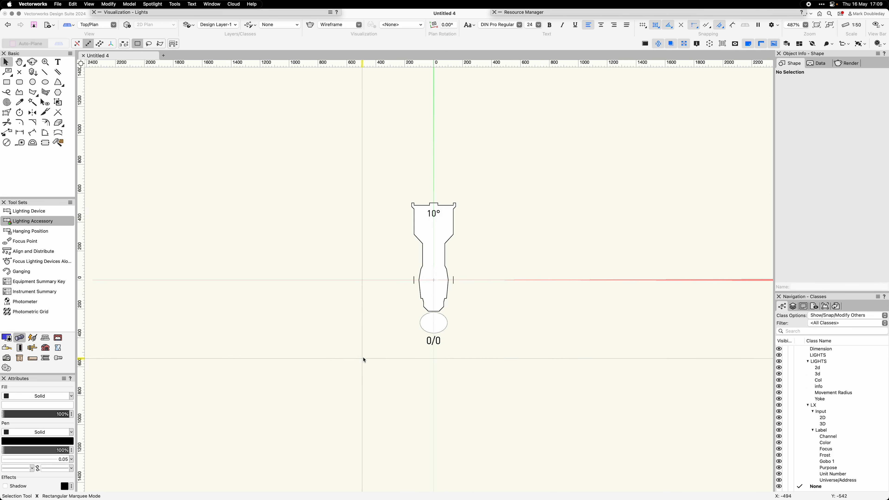
click(429, 260)
scroll(507, 323, up, 1)
scroll(508, 321, up, 1)
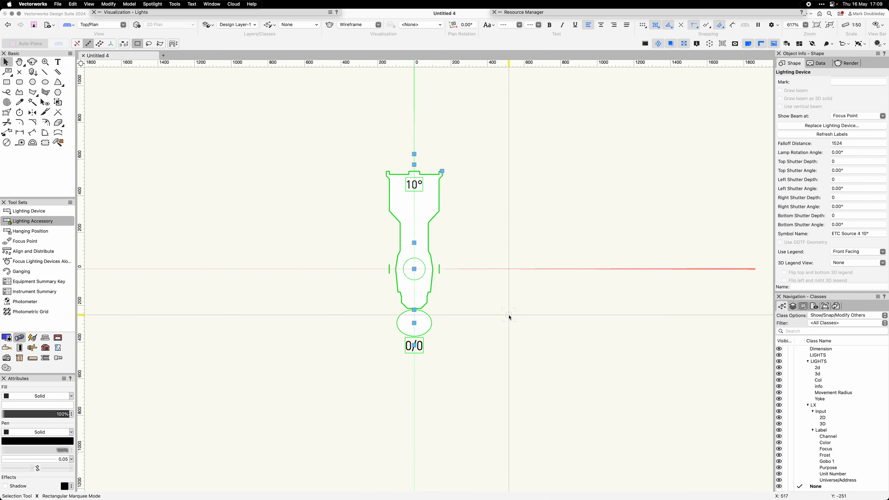
- Review the Front Facing and Unit legends in the Label Legend Manager, then close it
click(248, 147)
key(super+shift+l)
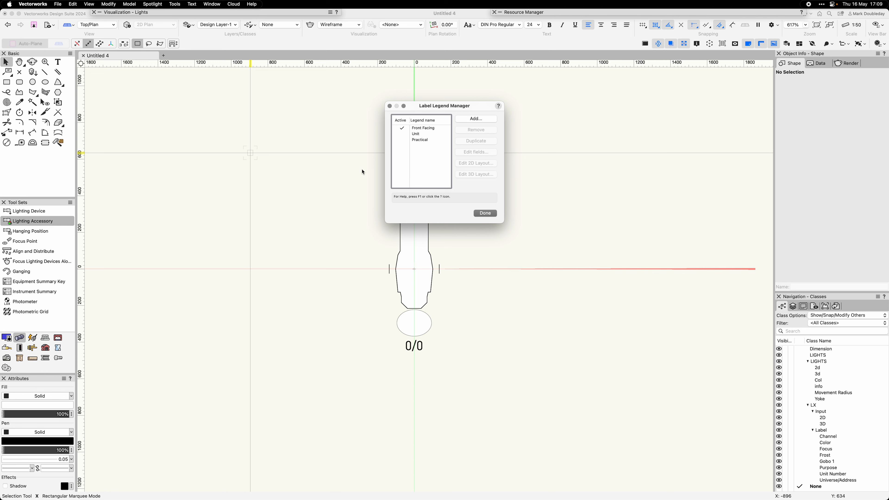
click(427, 129)
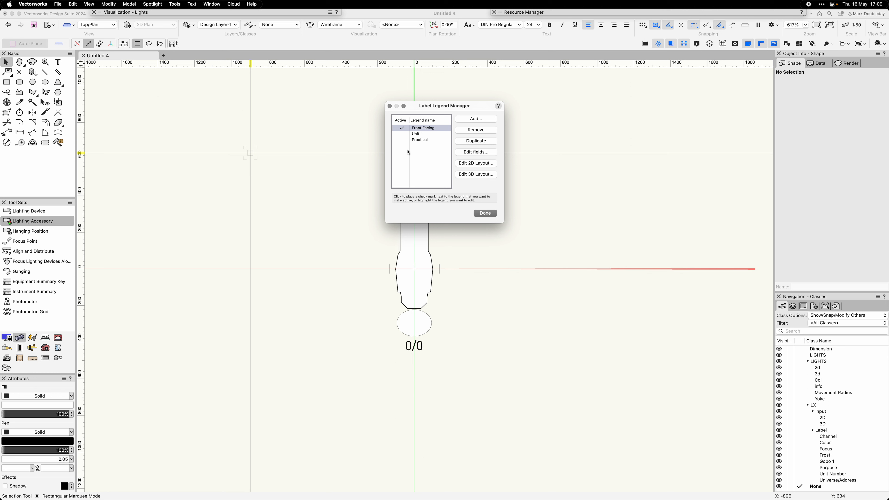
click(433, 150)
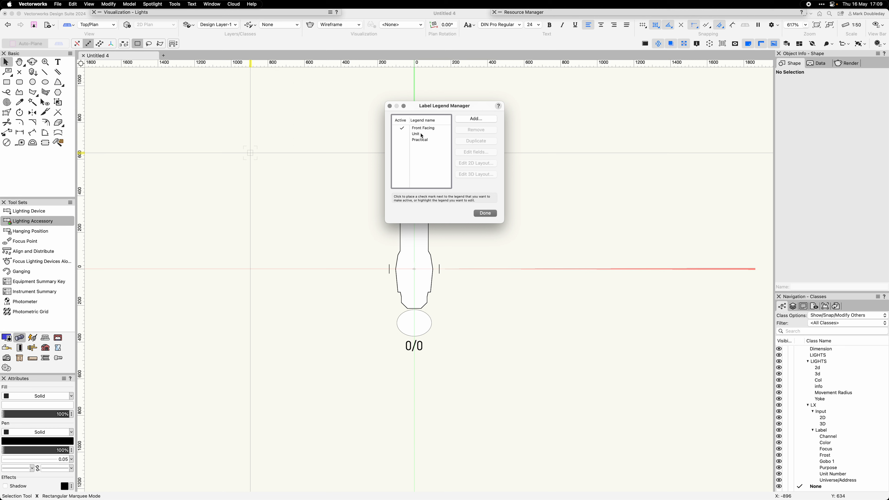
click(422, 135)
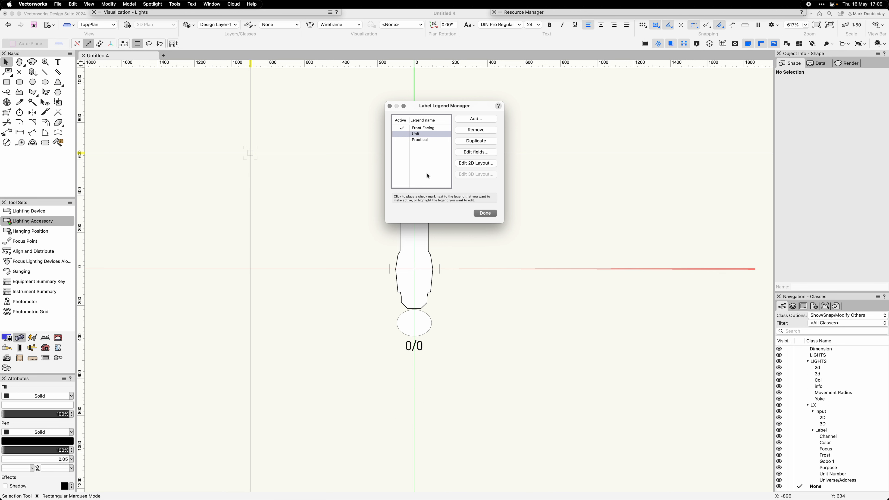
click(485, 214)
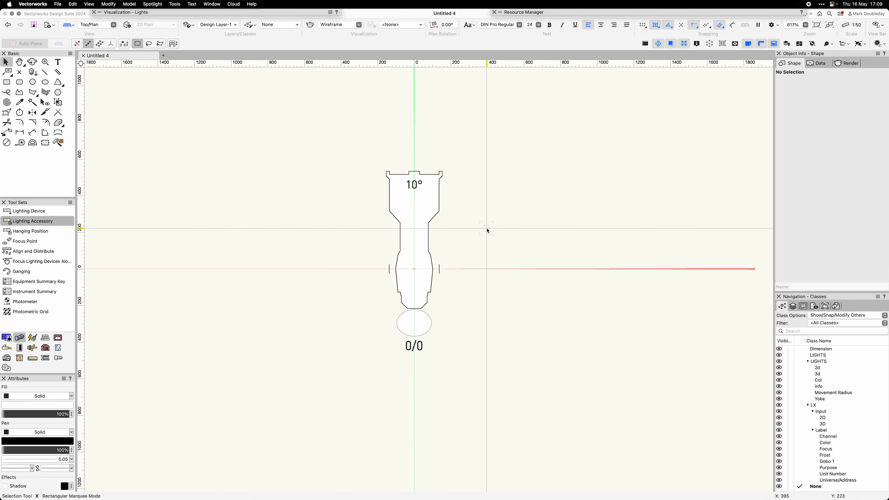
- Inspect the records attached to the Martin MAC Encore Performance WRM symbol in the Resource Manager
click(568, 14)
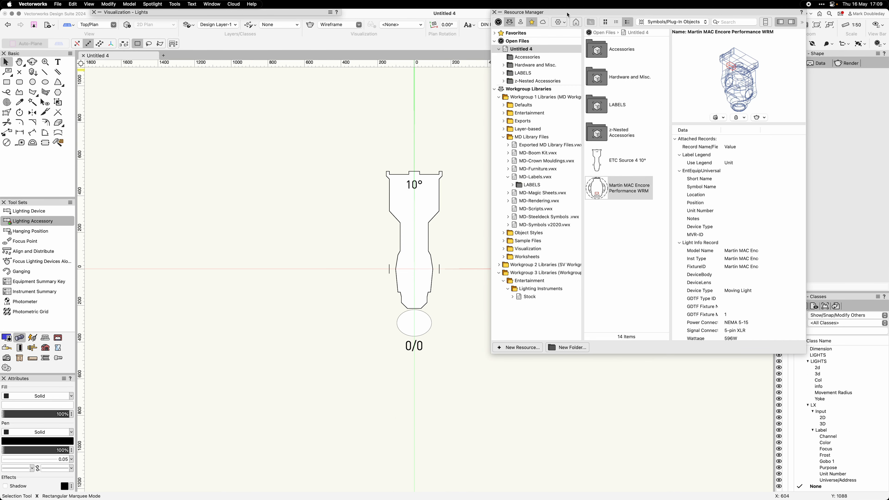
click(599, 188)
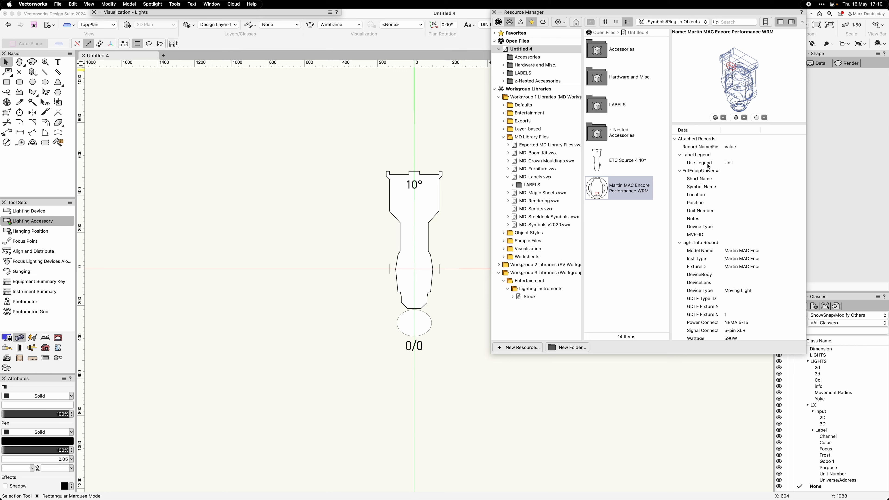
click(640, 227)
- Show the file's record formats and open the Label Legend record format to examine its Use Legend field and default value
click(658, 21)
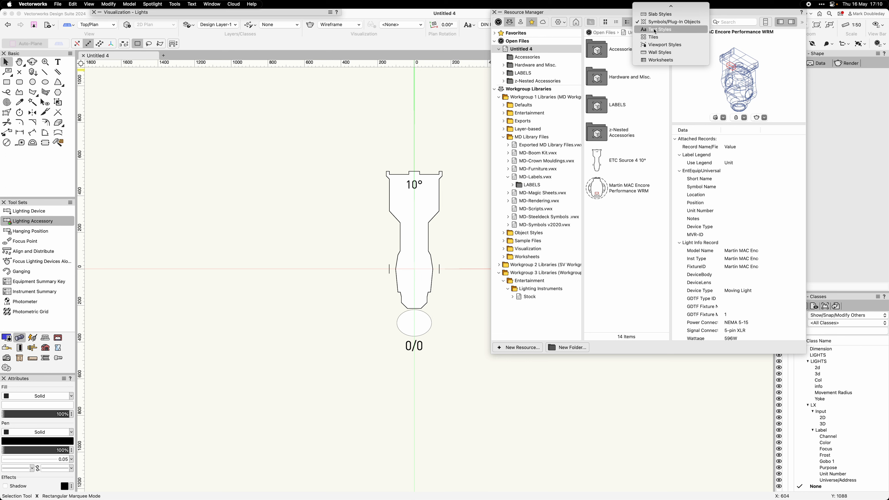
scroll(657, 30, up, 5)
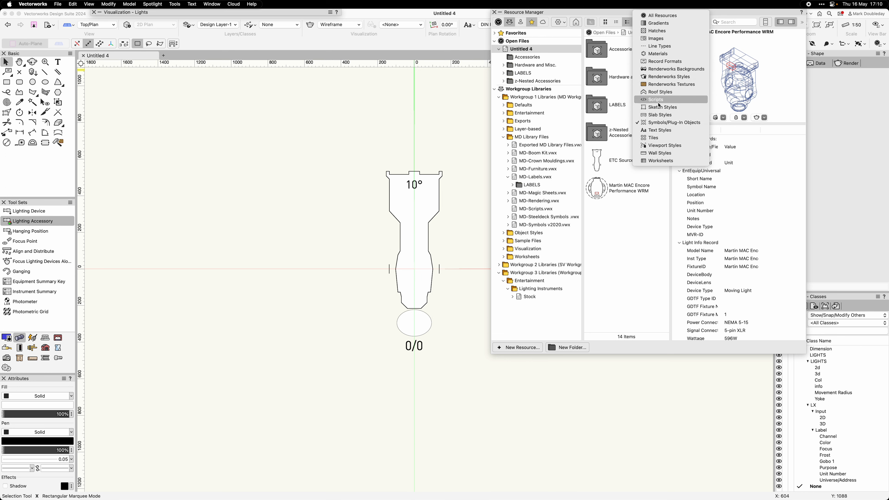
click(658, 61)
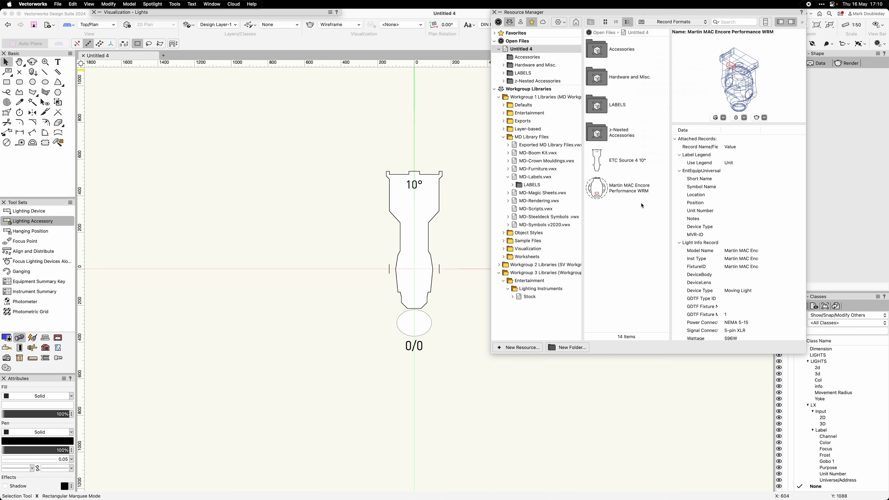
click(599, 110)
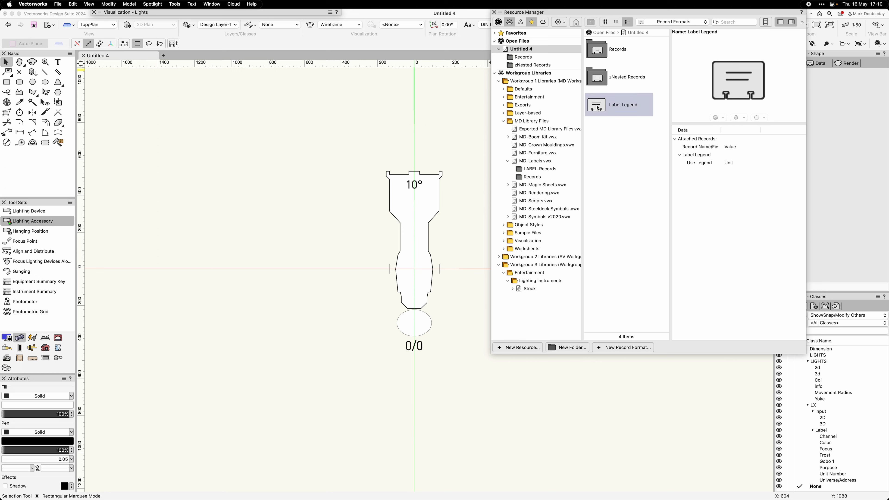
right_click(599, 108)
click(611, 151)
click(321, 214)
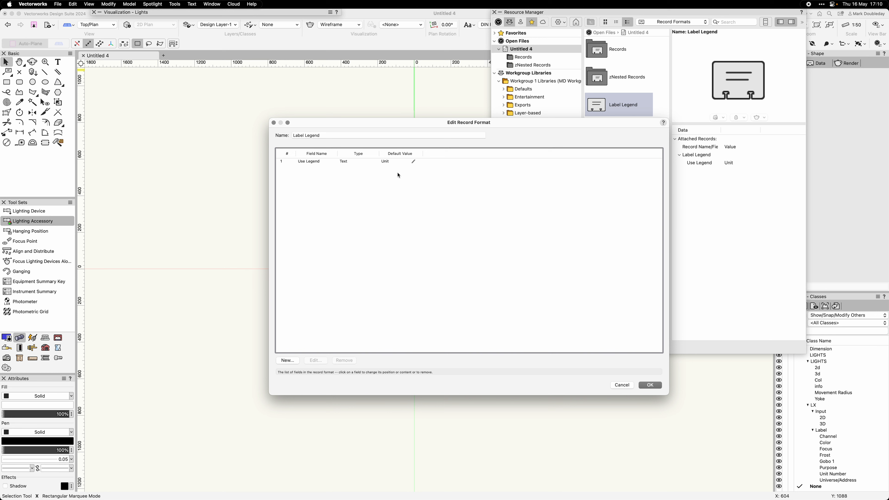
click(646, 386)
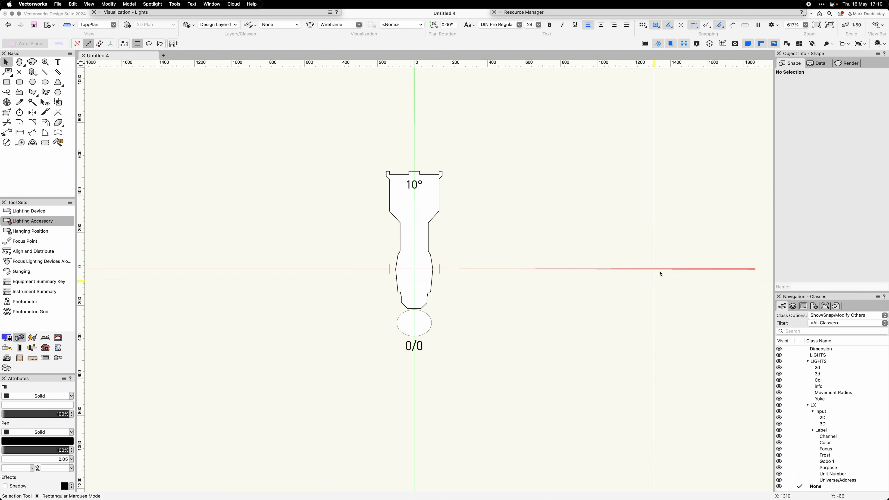
- Switch back to symbols and review the Label Legend record in the Martin MAC Encore Performance WRM symbol's record attachments
mouse_move(577, 13)
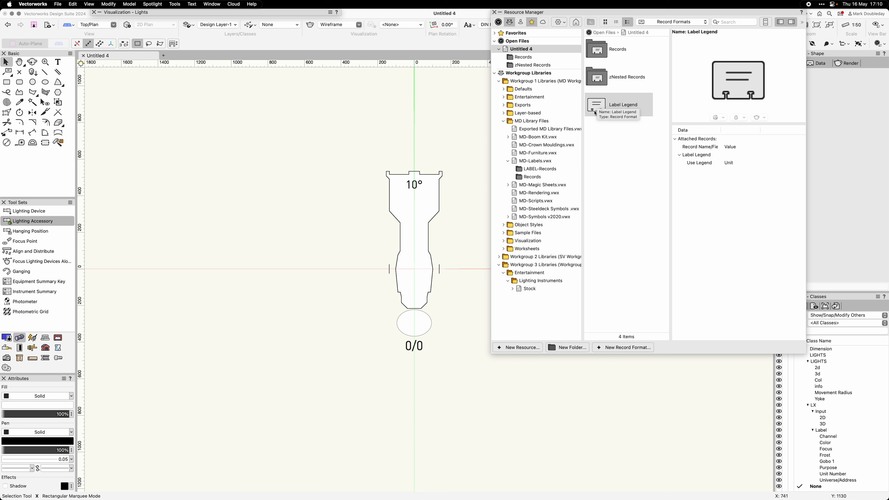
click(667, 21)
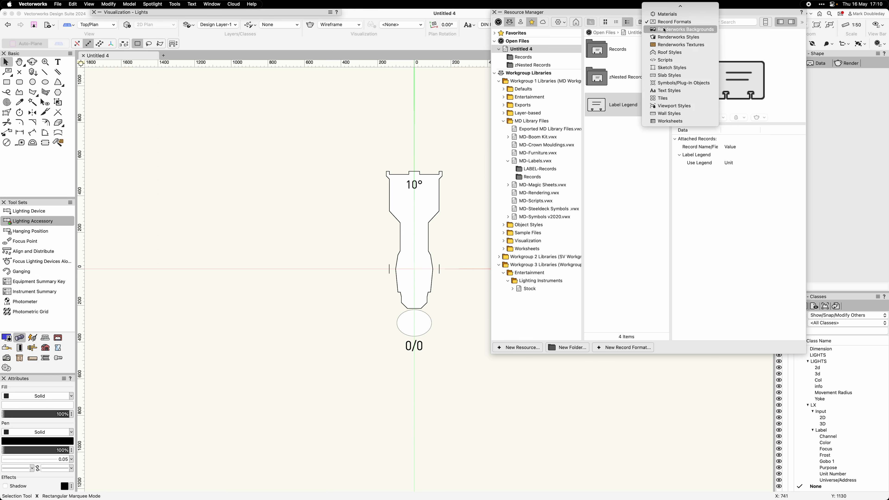
click(674, 83)
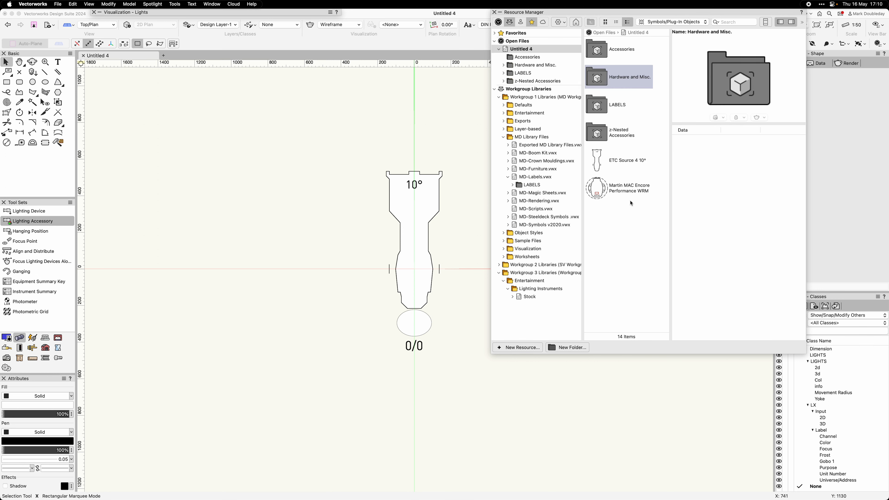
click(607, 189)
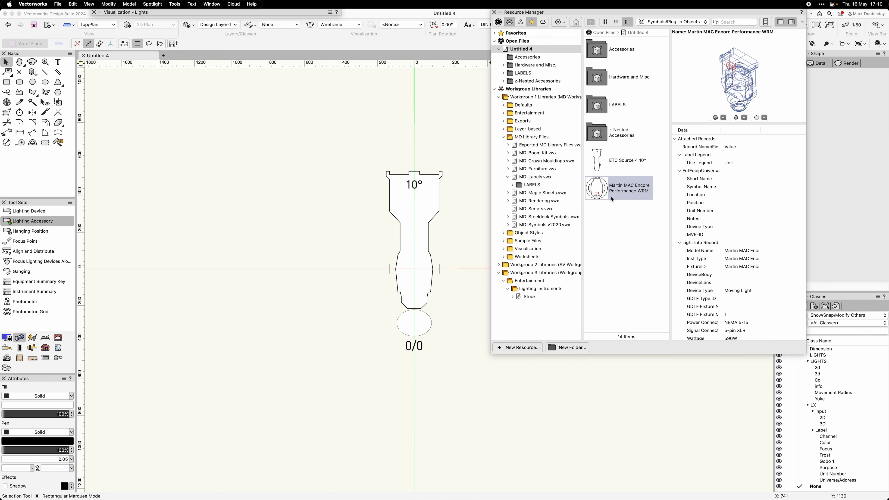
right_click(599, 188)
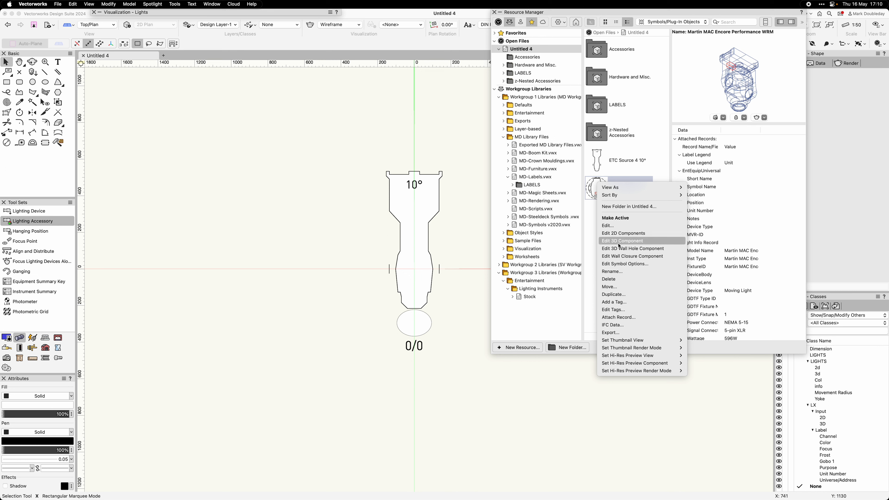
click(626, 309)
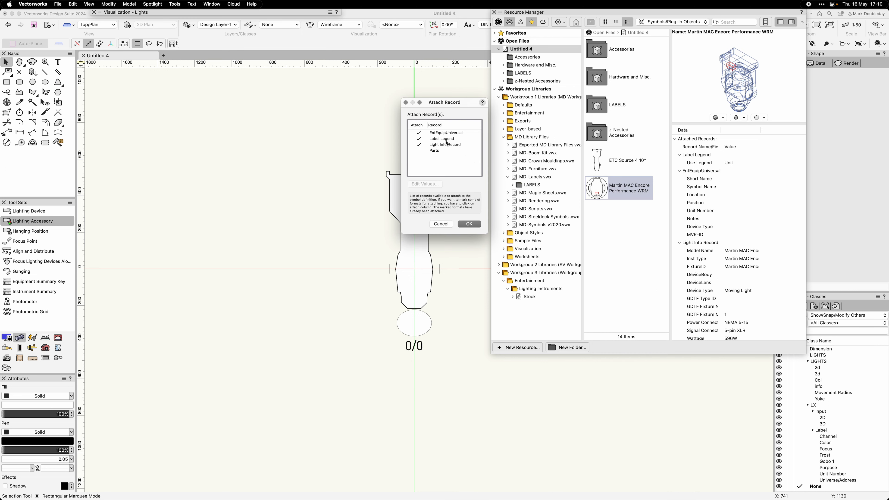
click(441, 139)
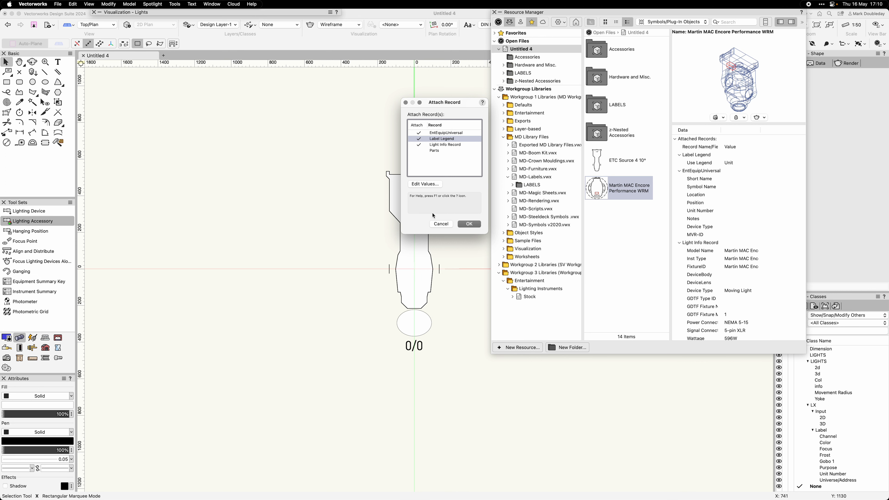
click(469, 224)
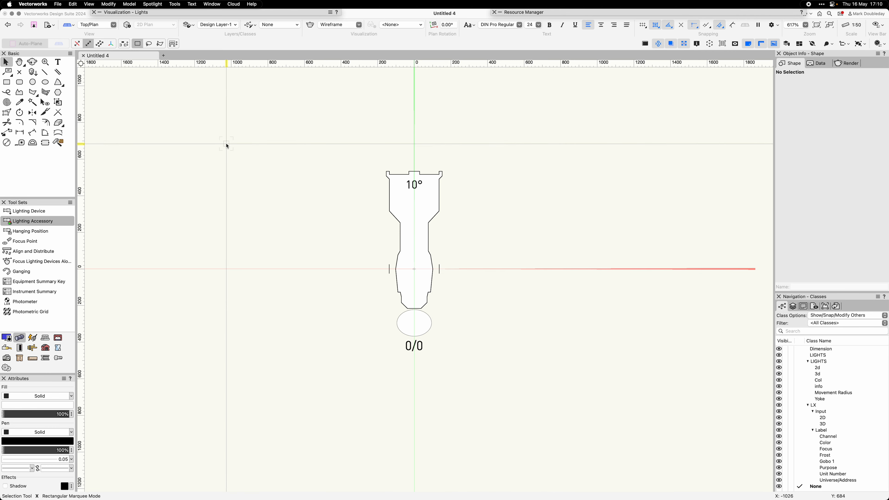
- Check in the Spotlight Preferences that Label Legend is used as an additional default record for lighting devices
key(super+shift+comma)
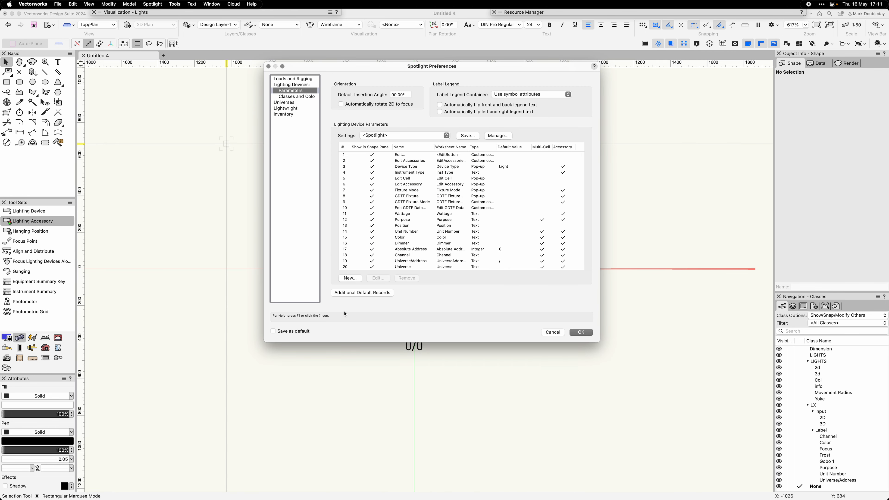
click(363, 293)
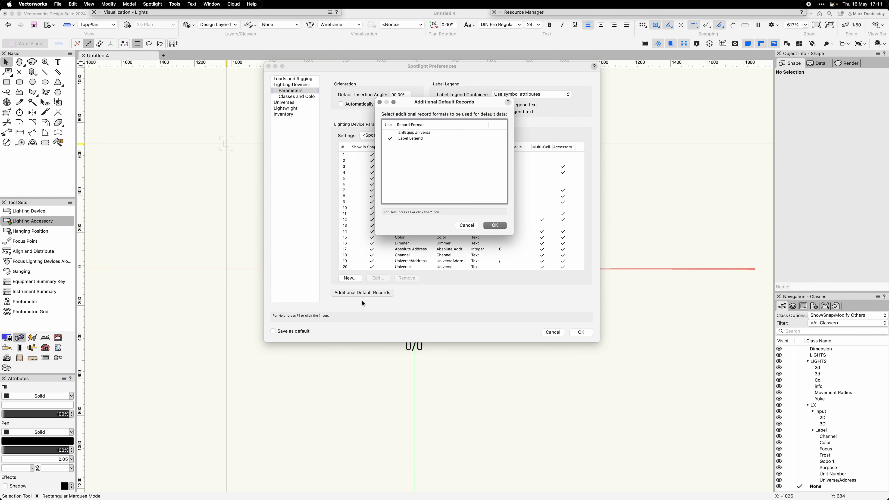
click(408, 140)
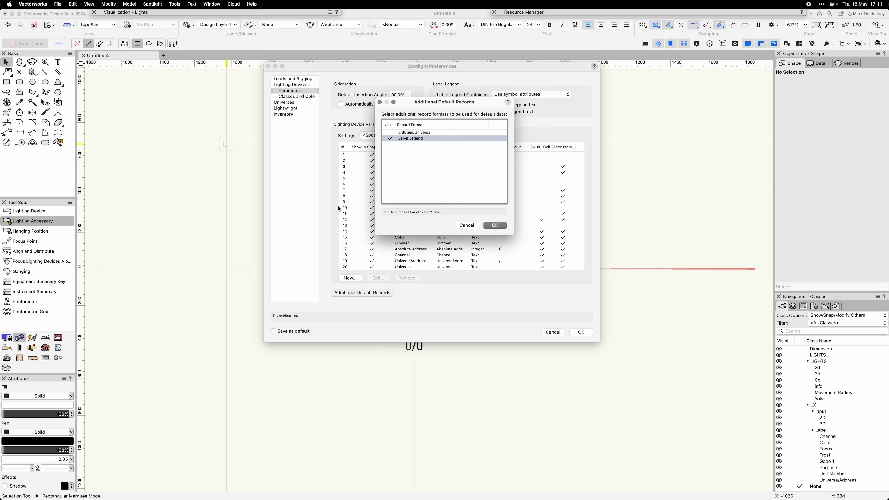
click(492, 226)
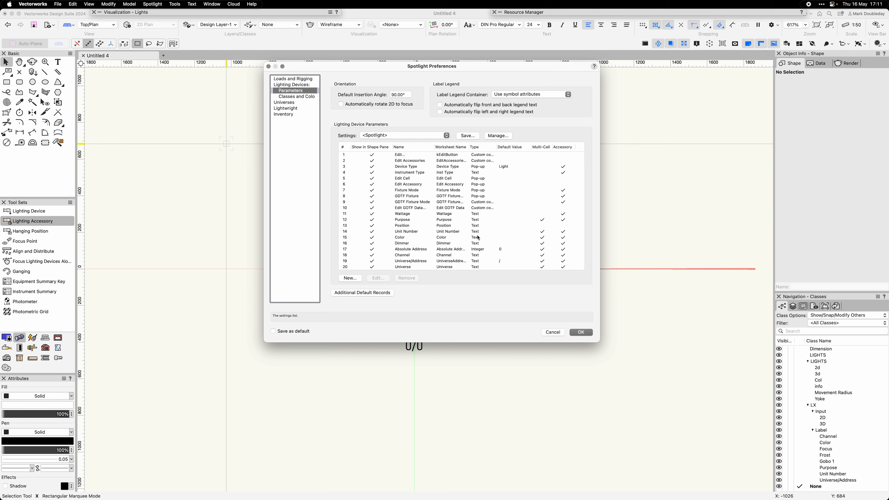
click(579, 332)
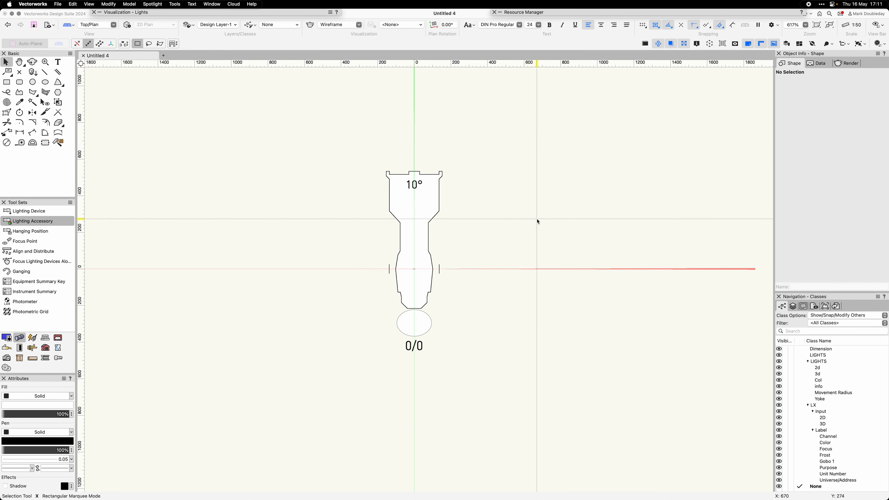
- Insert a Martin MAC Encore Performance WRM lighting device on the horizontal axis to the right of the 10° fixture
key(h)
drag(589, 208, 459, 246)
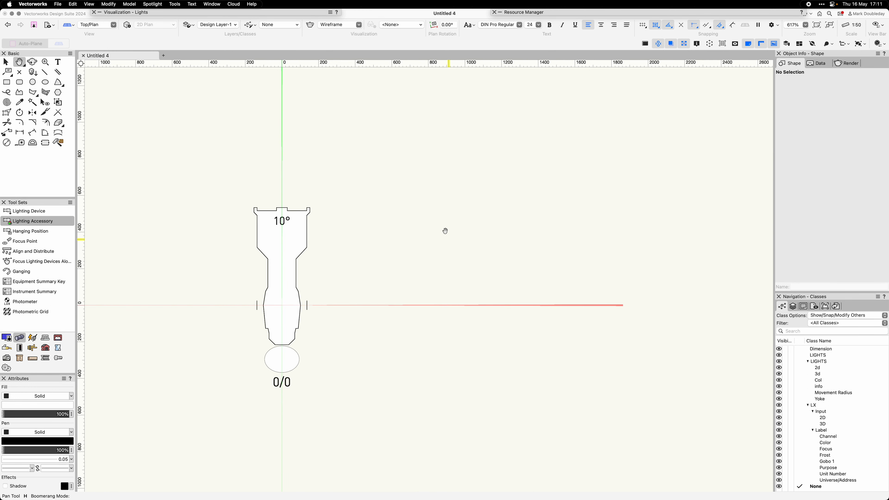
mouse_move(590, 13)
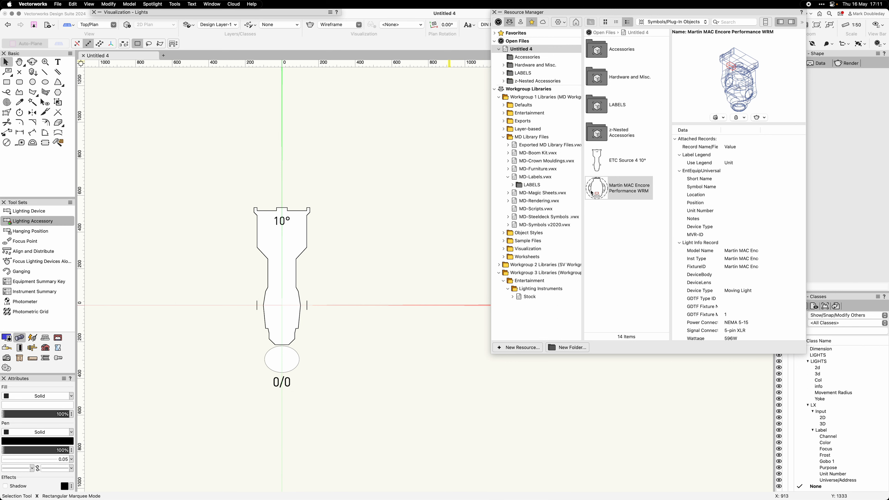
double_click(595, 190)
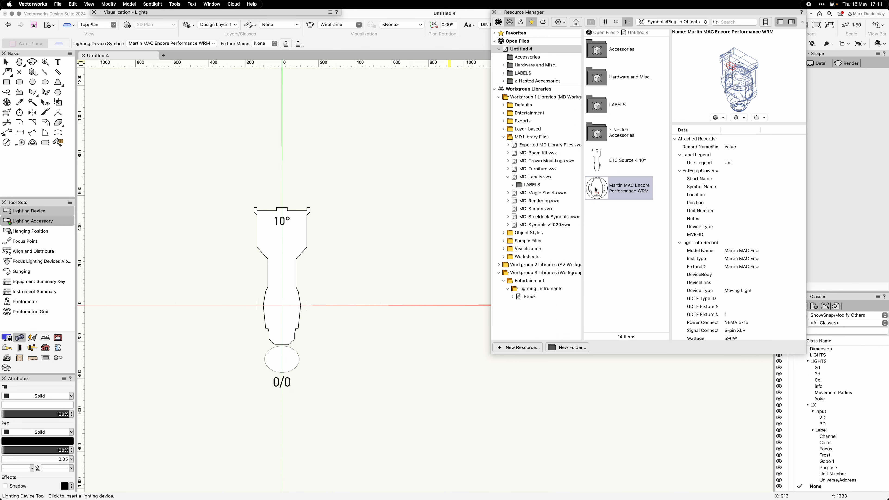
click(452, 304)
key(x)
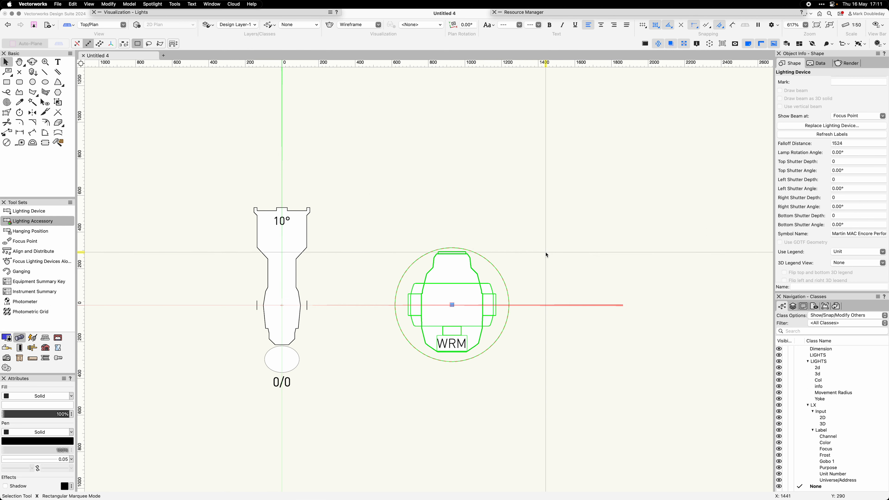
- Set the inserted Martin MAC Encore device's unit number to 11
scroll(564, 267, down, 3)
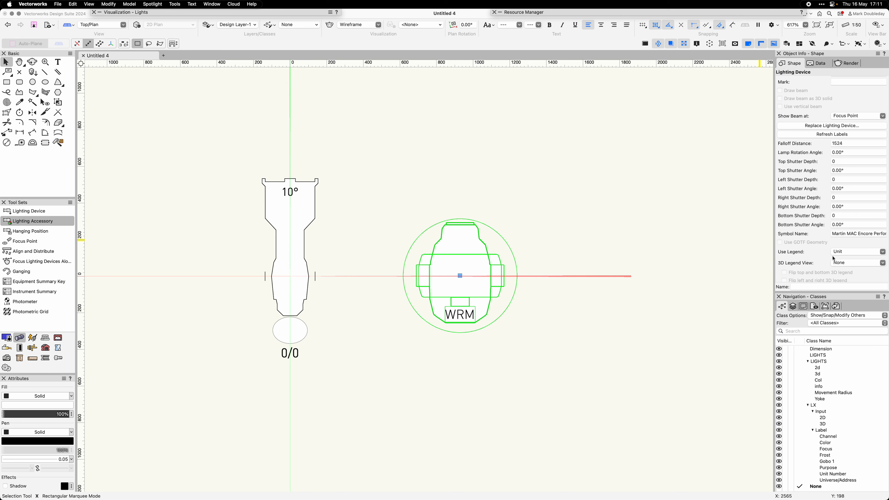
scroll(847, 178, down, 5)
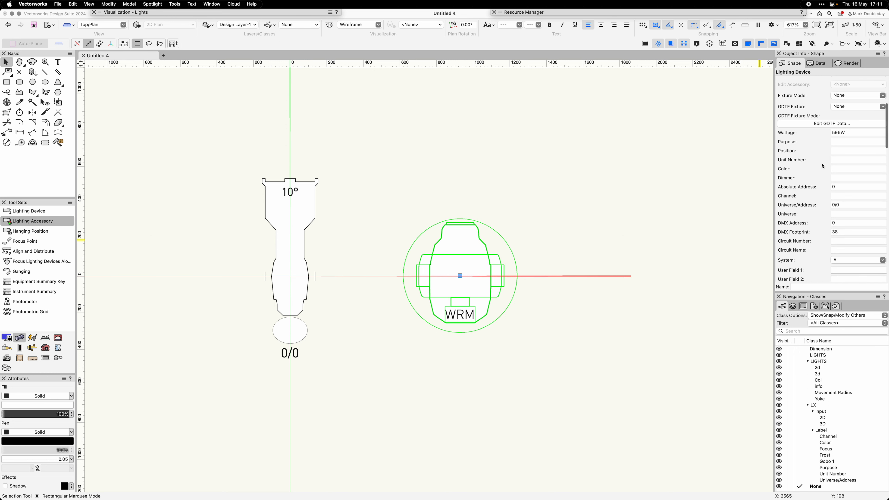
click(839, 159)
text(11)
key(Return)
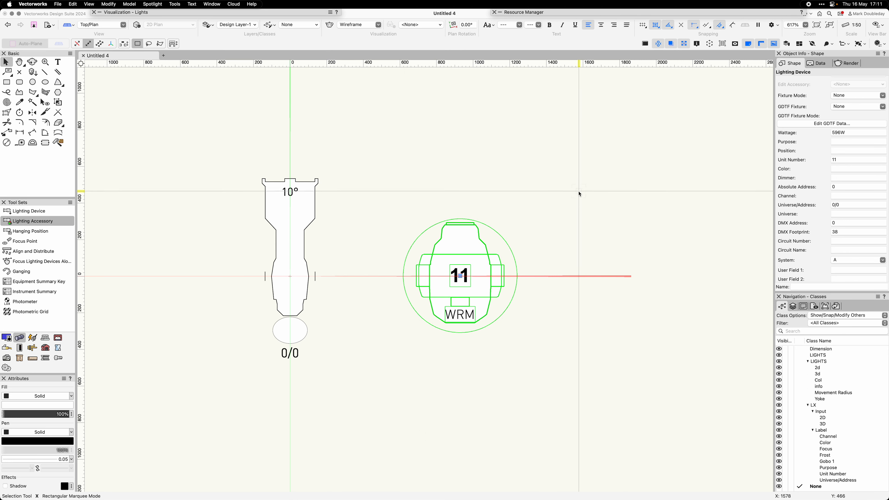
click(595, 238)
key(h)
drag(525, 377, 530, 369)
key(x)
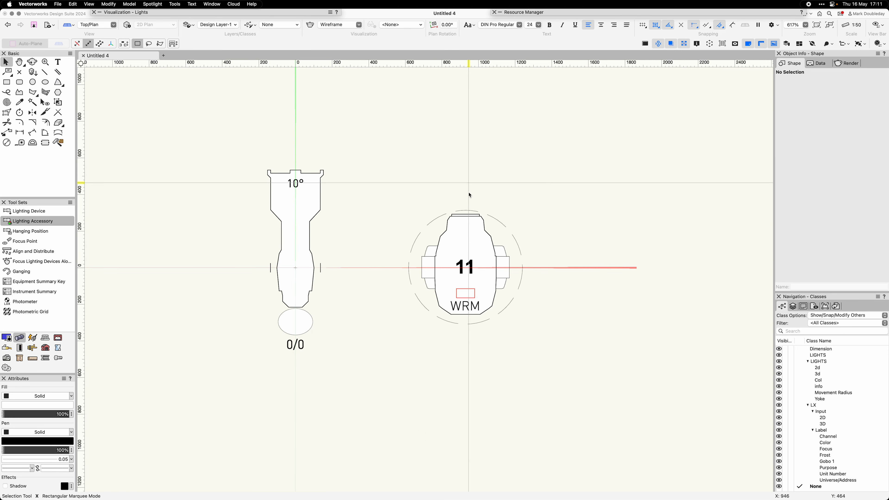
click(461, 247)
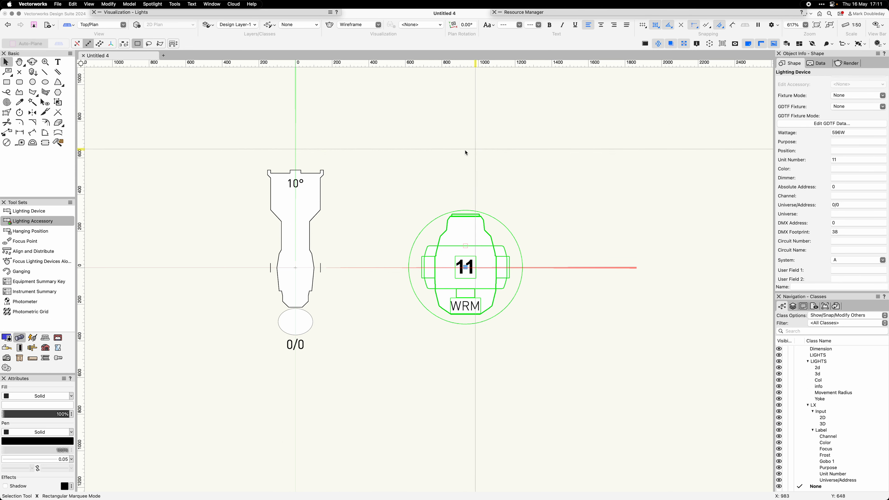
- Insert an ETC Source 4 26° lighting device from the Profiles library on the horizontal axis to the right of the Martin MAC Encore fixture
click(25, 212)
click(29, 214)
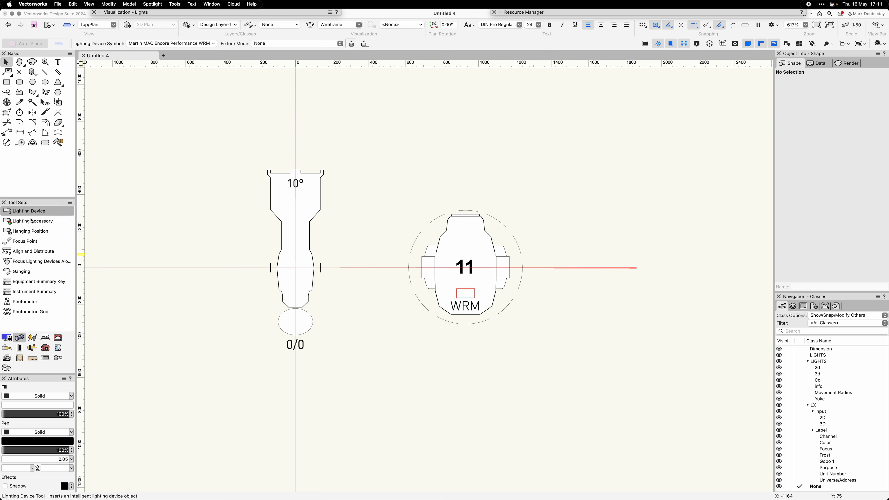
click(170, 43)
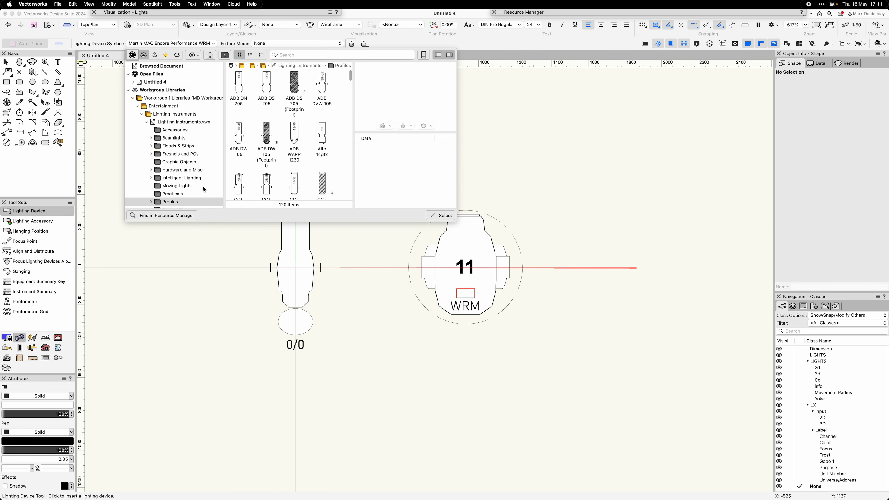
scroll(273, 184, down, 4)
scroll(273, 184, down, 4)
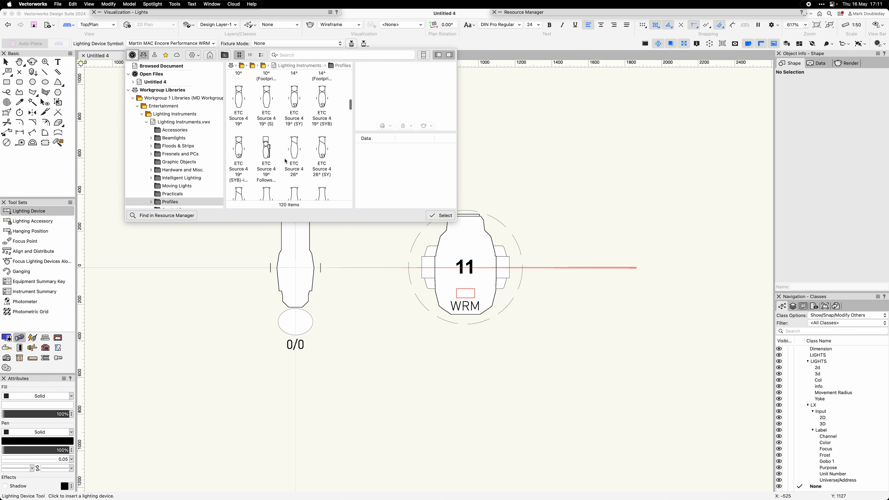
click(286, 170)
double_click(286, 170)
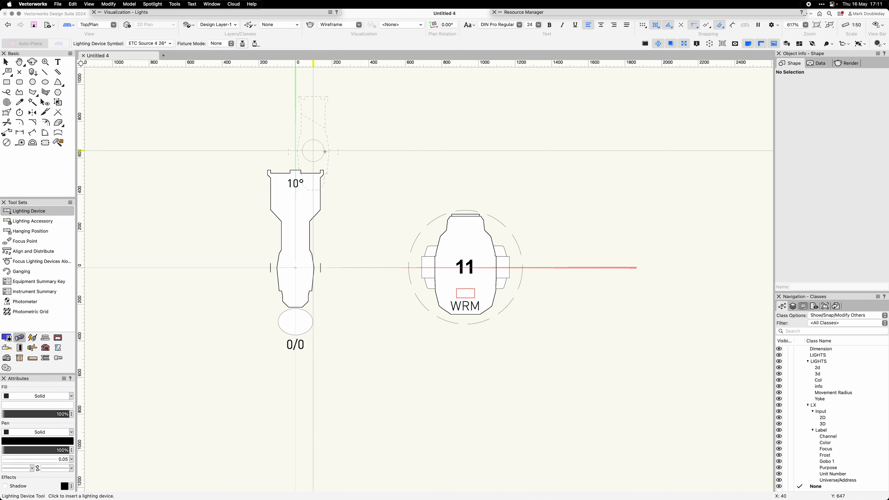
click(613, 271)
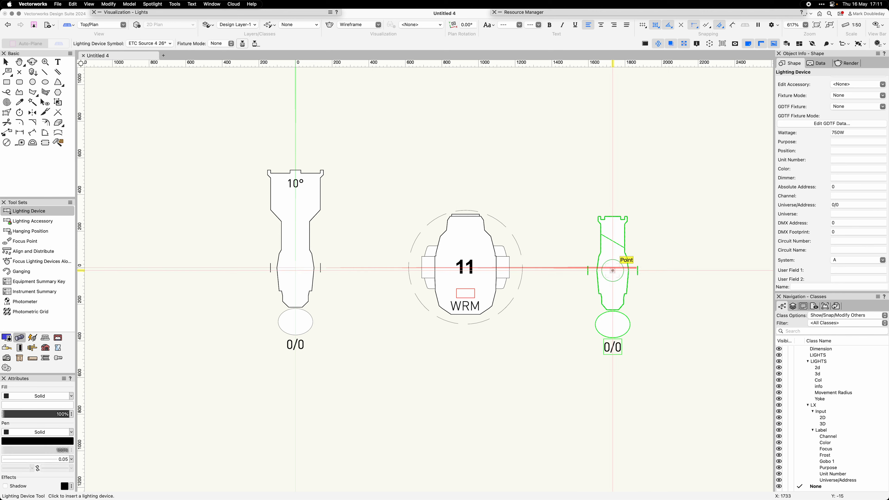
key(x)
scroll(689, 254, right, 3)
scroll(689, 254, down, 1)
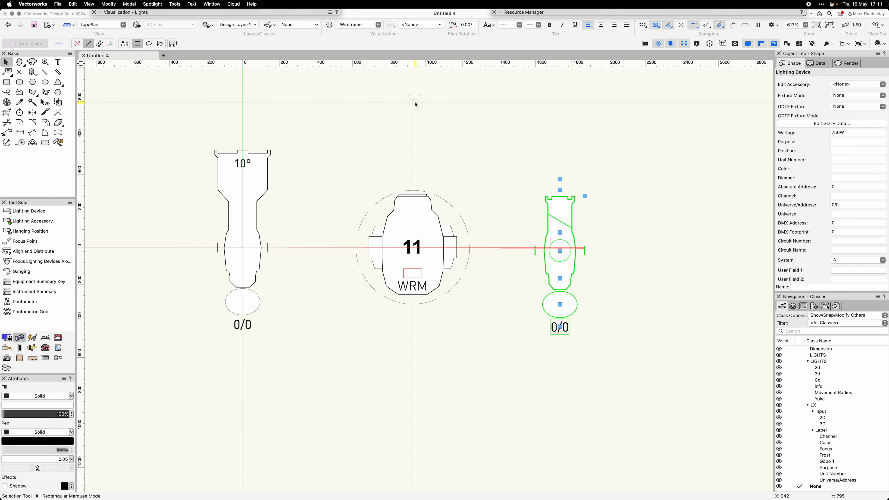
- Check which label legend is active in the Label Legend Manager, close it and select the Martin MAC Encore device for comparison
key(super+shift+l)
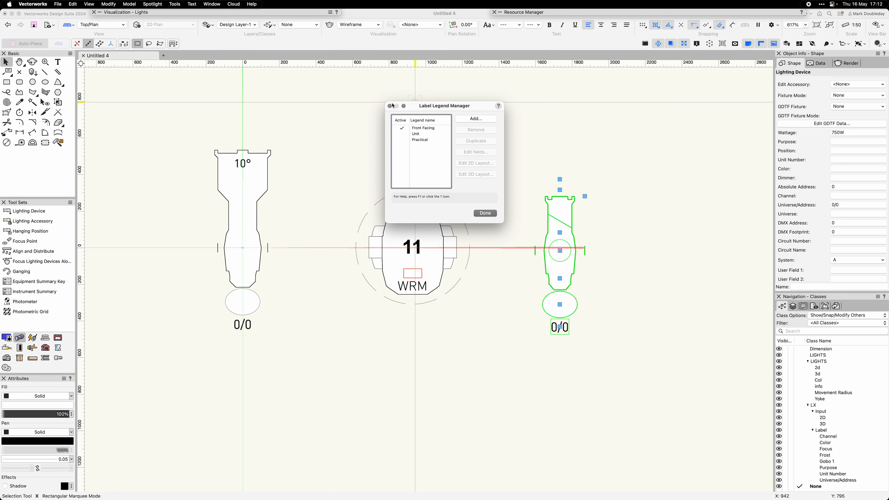
click(418, 129)
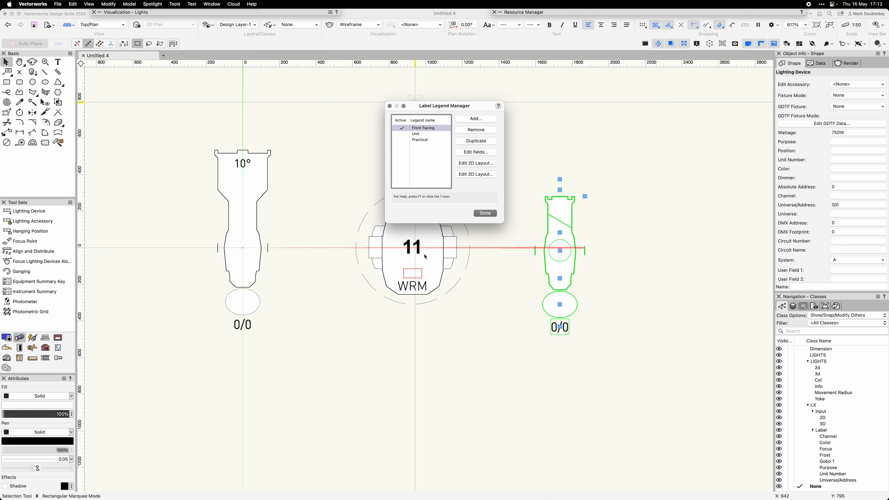
click(485, 213)
click(500, 234)
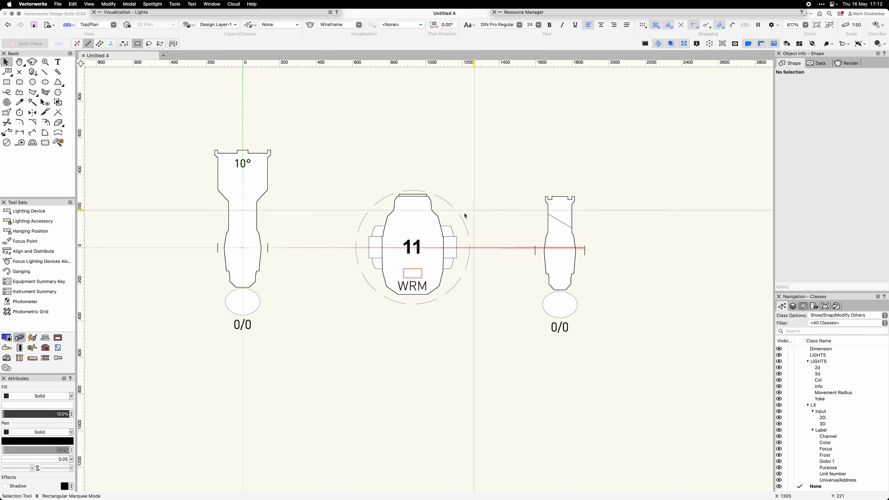
click(440, 231)
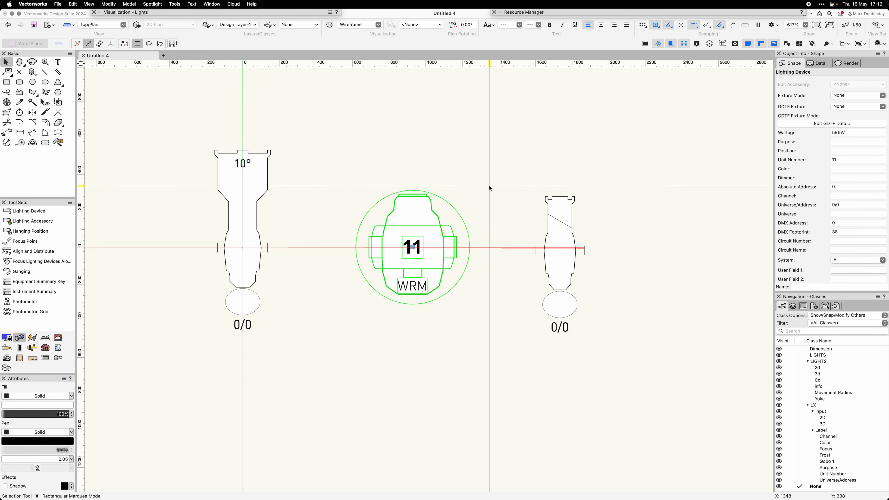
- Insert a second Martin MAC Encore Performance WRM lighting device from the document's symbols, directly below unit 11
double_click(537, 13)
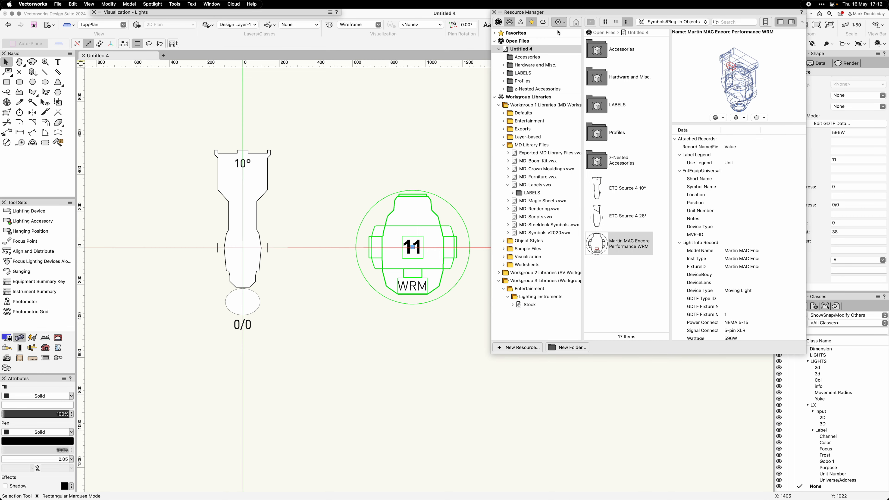
double_click(597, 245)
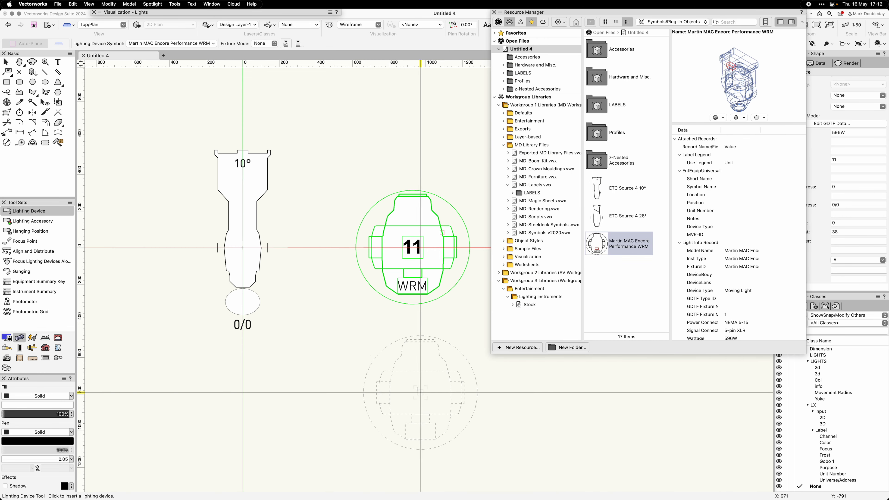
click(413, 382)
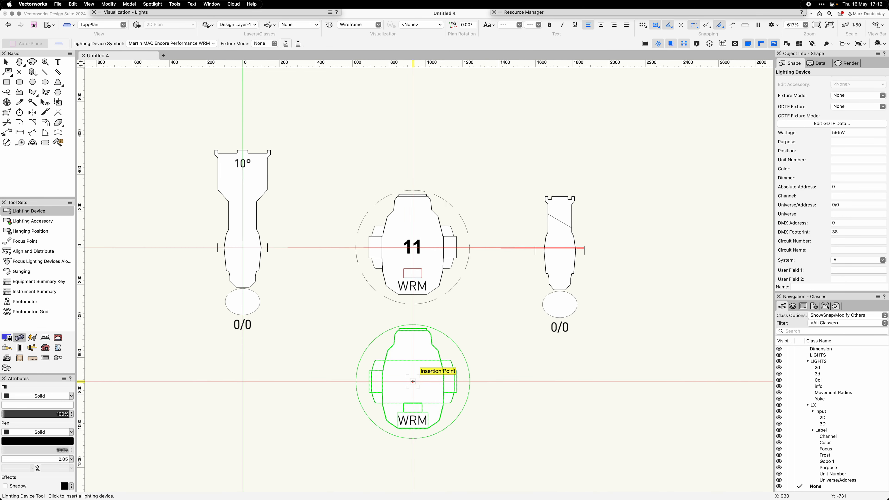
key(x)
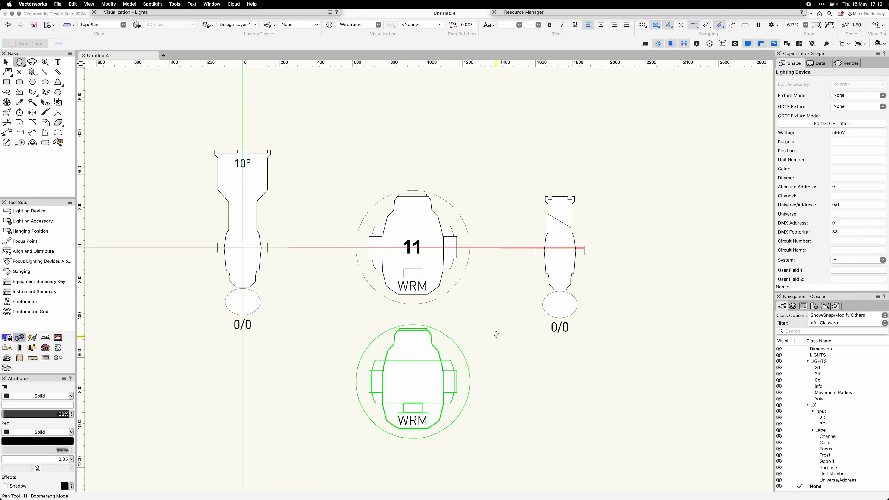
scroll(496, 334, down, 3)
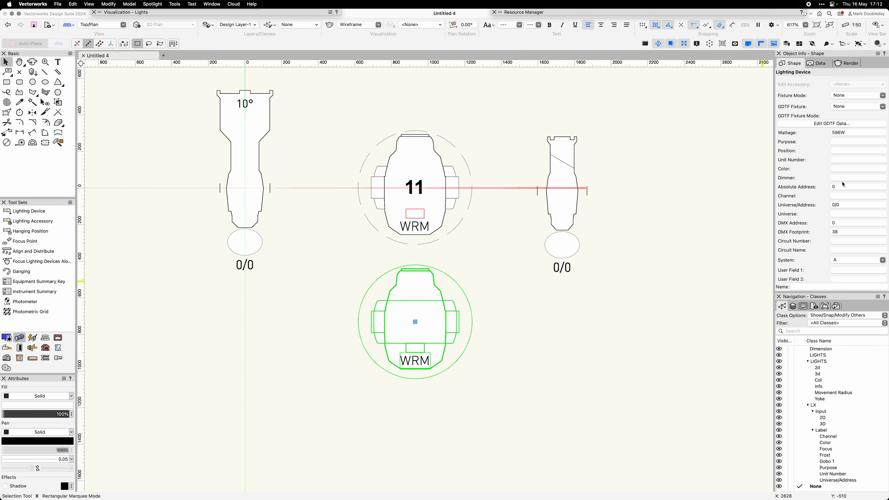
- Set the unit number of the lower Martin MAC Encore device to 12
click(842, 159)
text(12)
key(Return)
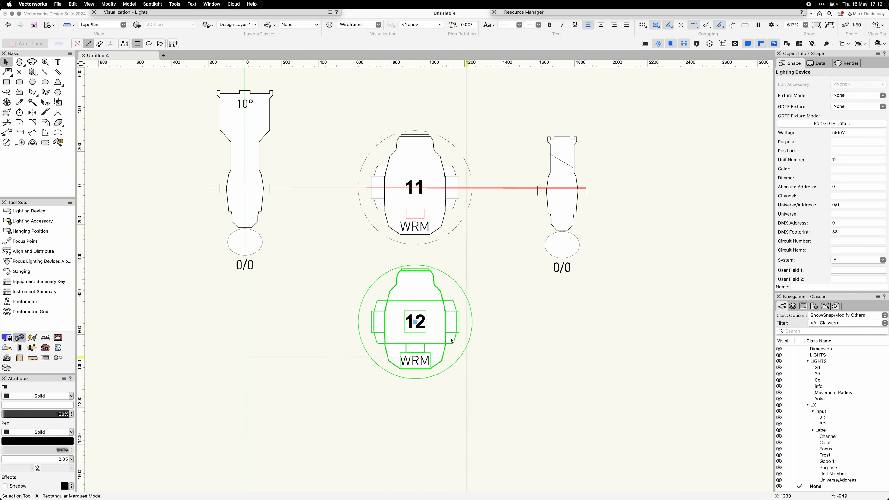
key(h)
middle_drag(515, 325, 506, 324)
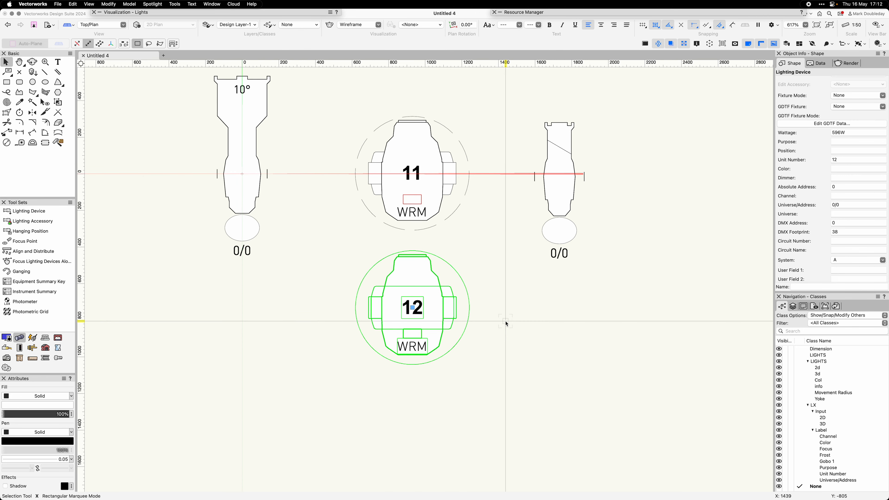